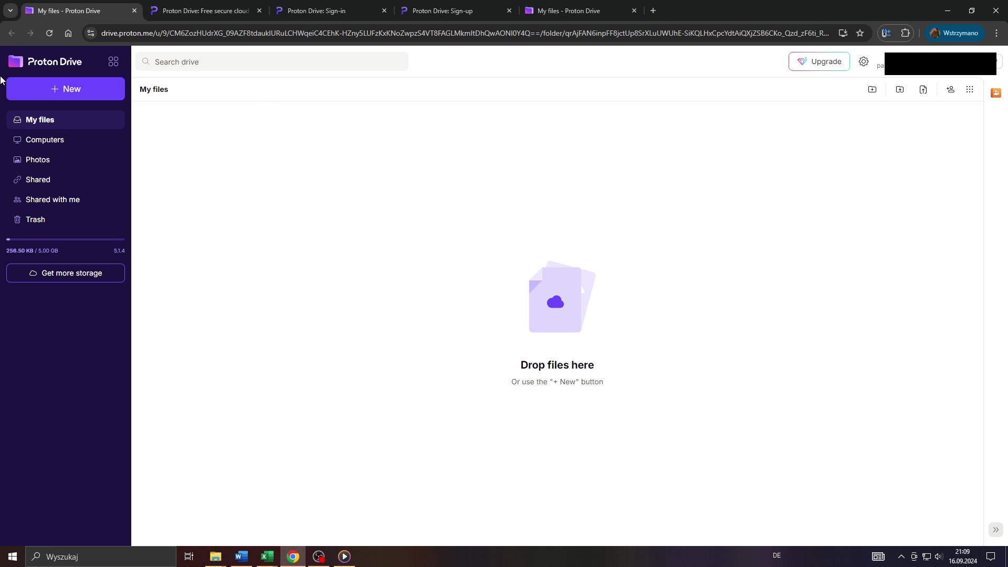
- Zoom the drive page, then switch to the landing page, enlarging it and highlighting its address
key(ctrl+plus)
key(ctrl+plus)
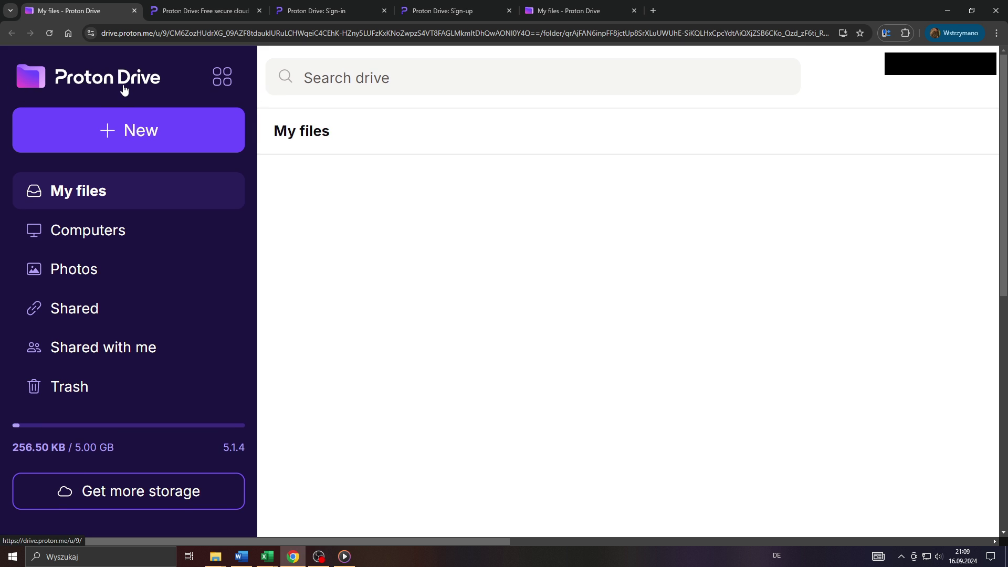
key(ctrl+0)
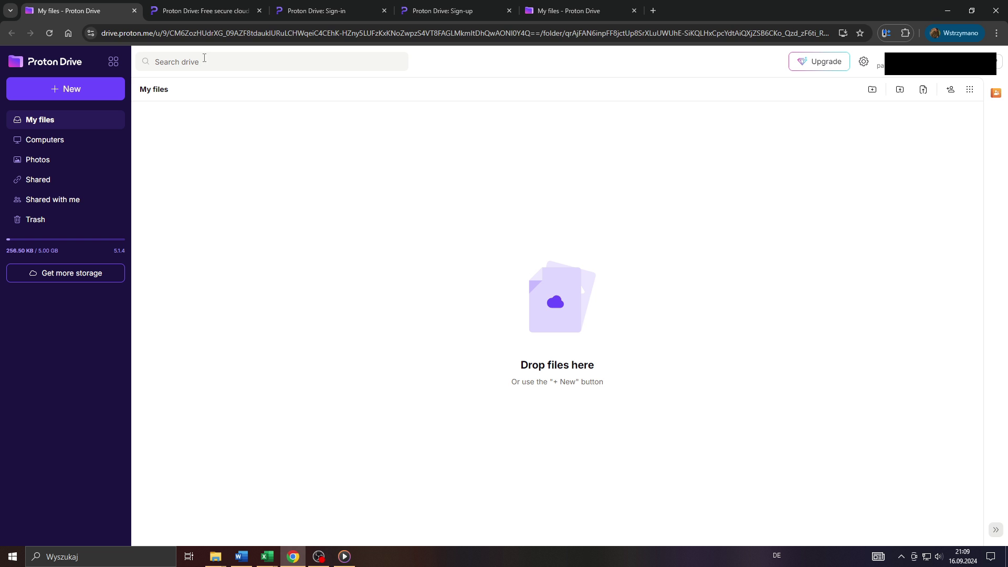
click(201, 11)
key(ctrl+plus)
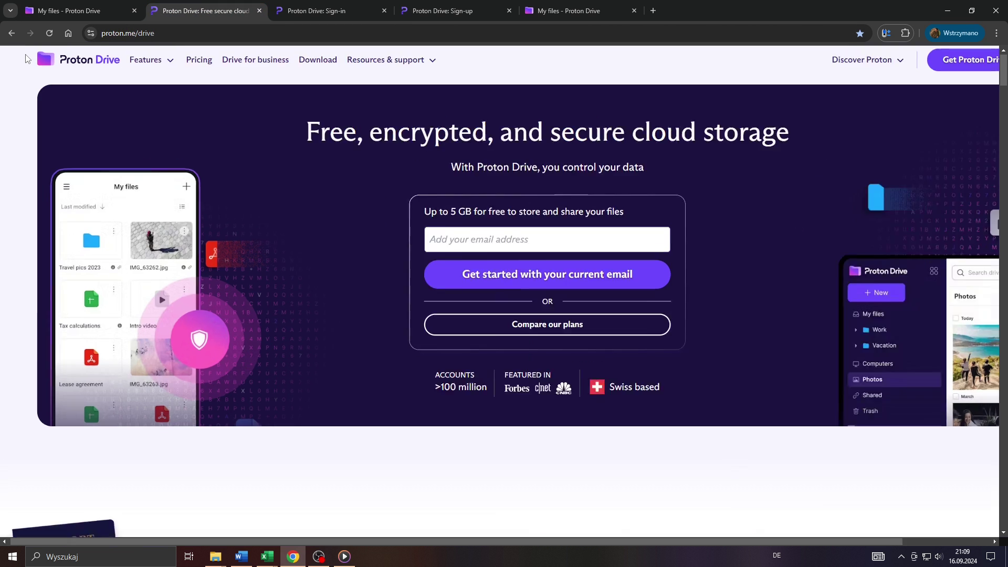
key(ctrl+plus)
key(ctrl+plus)
key(ctrl+plus)
click(123, 33)
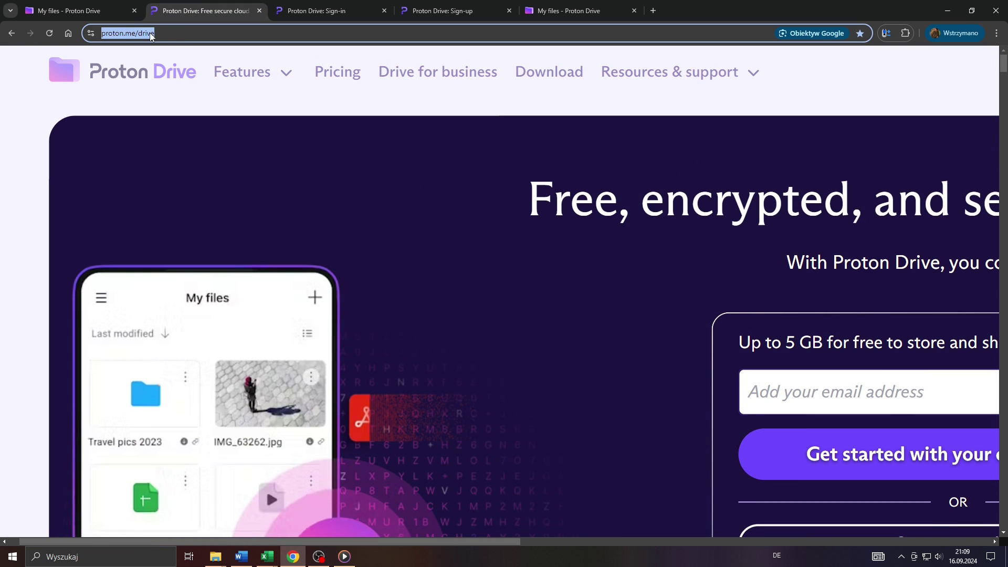
key(ctrl+0)
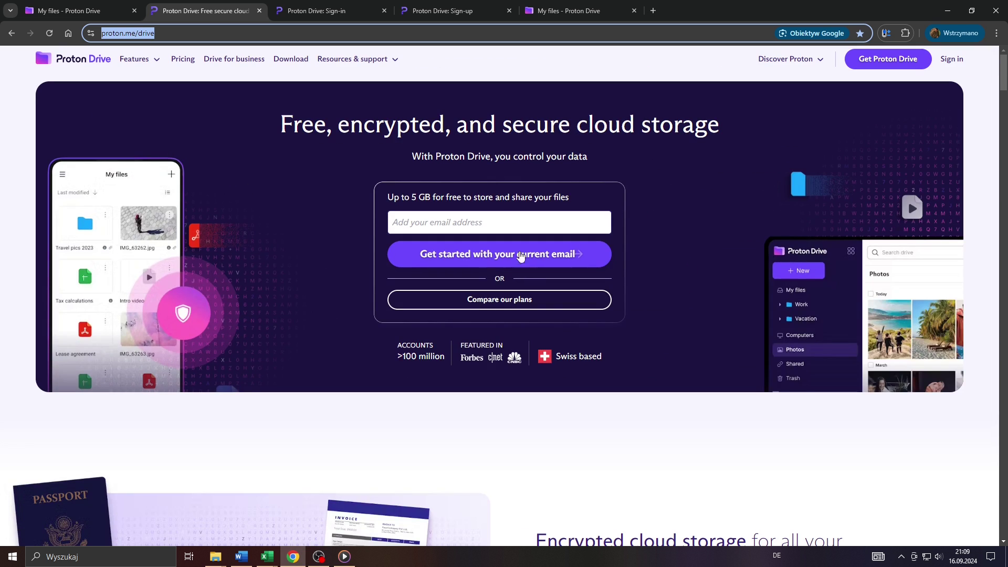
- Highlight the free 5 GB storage offer and the With Proton Drive tagline while zooming
key(ctrl+plus)
mouse_move(347, 200)
mouse_down()
mouse_move(608, 202)
mouse_move(349, 198)
mouse_up()
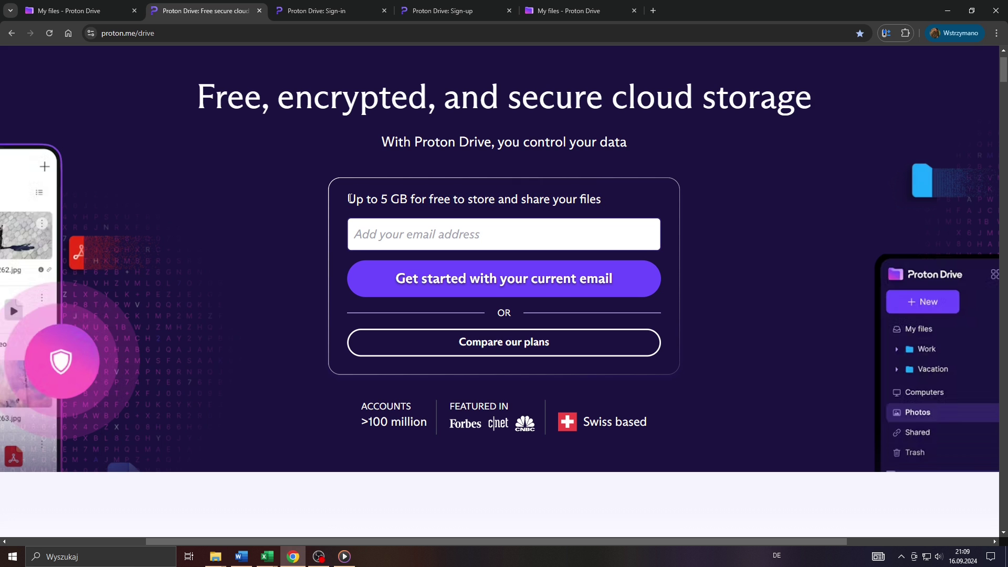
key(ctrl+0)
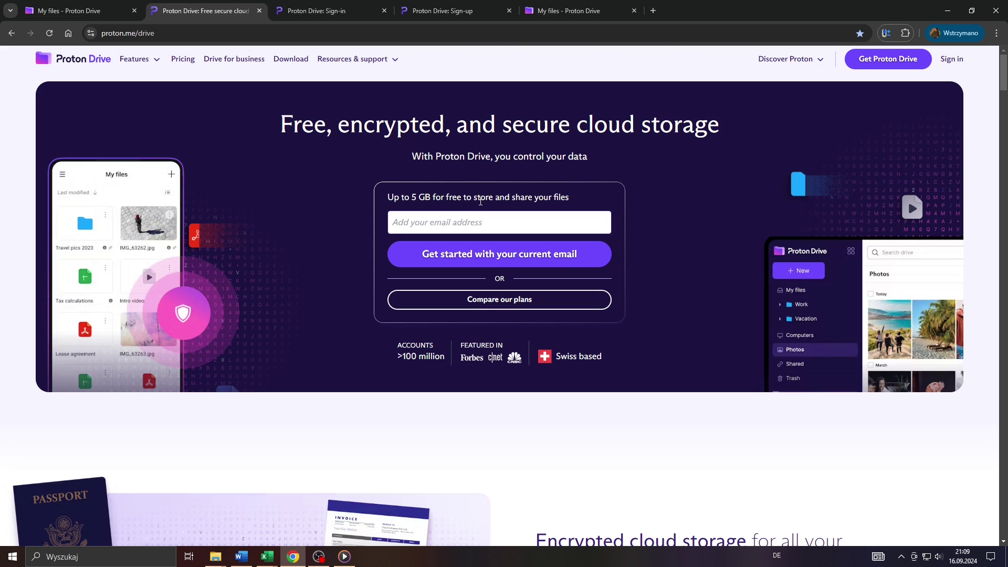
drag(492, 197, 562, 197)
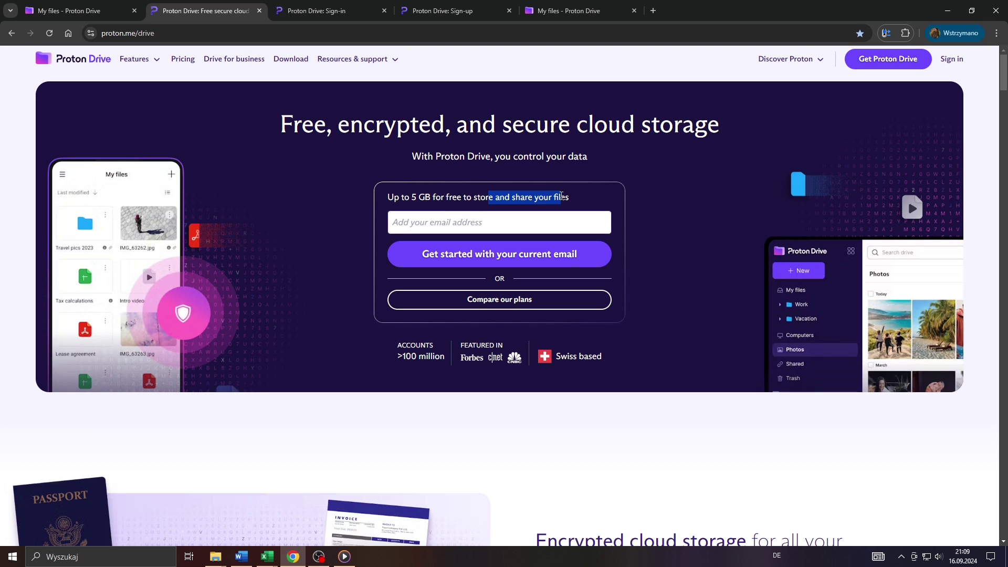
drag(411, 156, 599, 162)
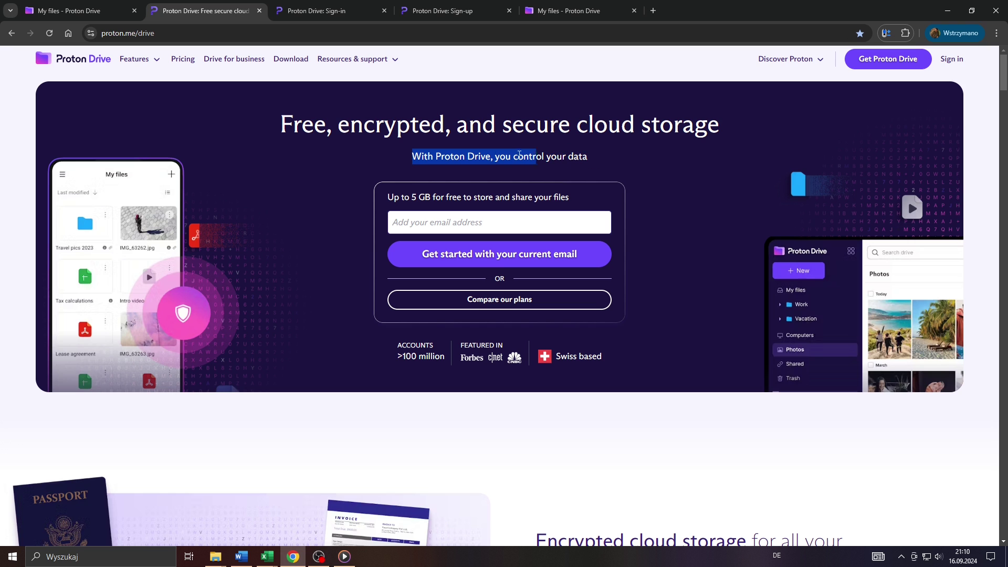
click(403, 157)
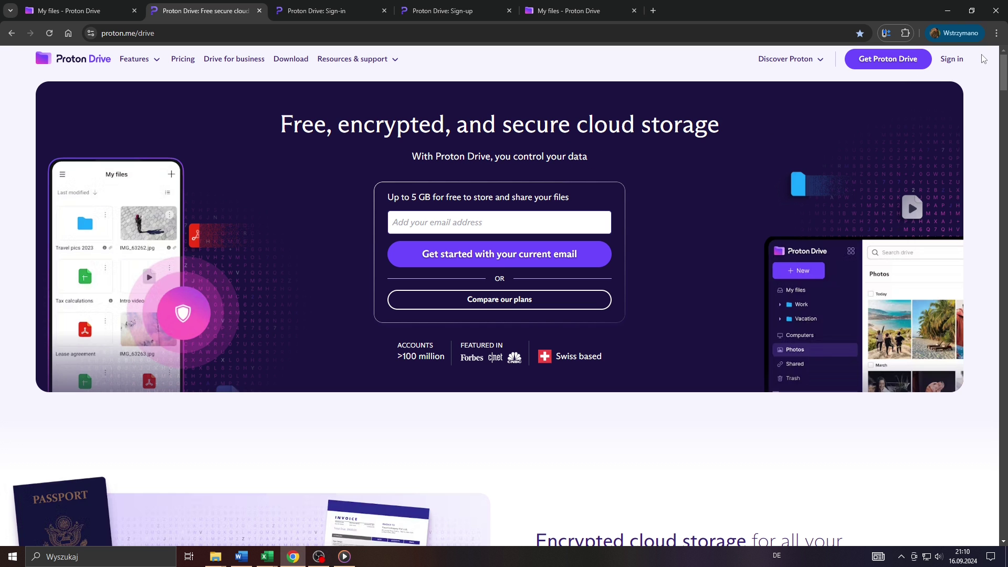
key(ctrl+plus)
key(ctrl+plus)
key(ctrl+plus)
key(ctrl+0)
- Switch to the enlarged sign-in page and highlight its subtitle and email label
click(333, 11)
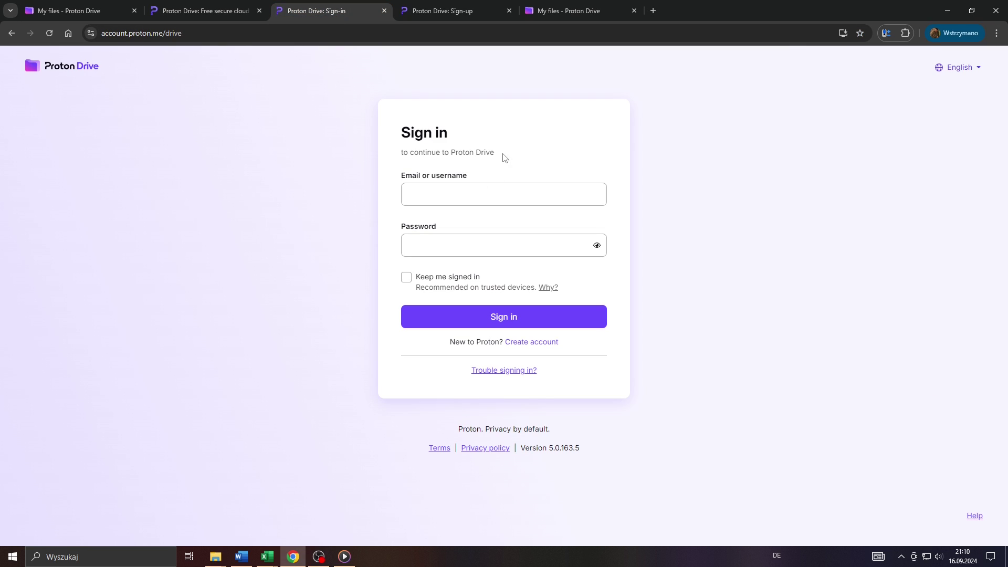
key(ctrl+plus)
drag(351, 165, 488, 229)
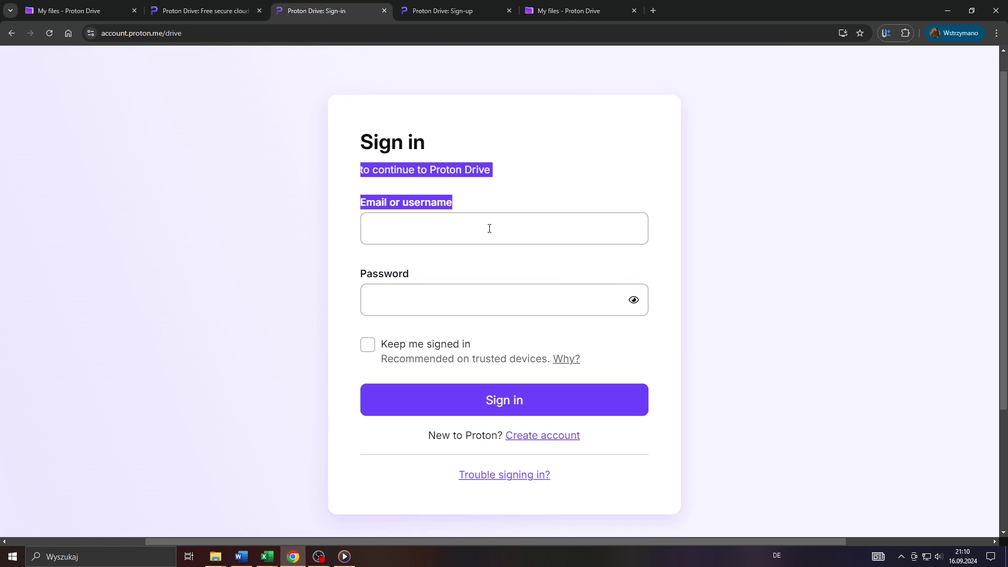
click(332, 162)
scroll(475, 335, down, 2)
- Enlarge the sign-in card, highlight the Create account link, then go to the sign-up page
key(ctrl+plus)
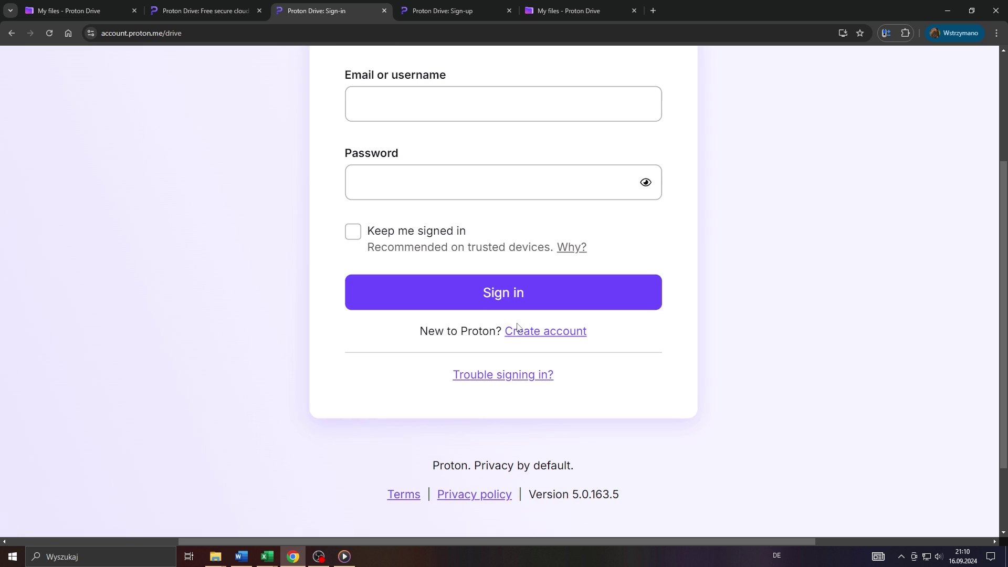
key(ctrl+plus)
drag(646, 341, 493, 340)
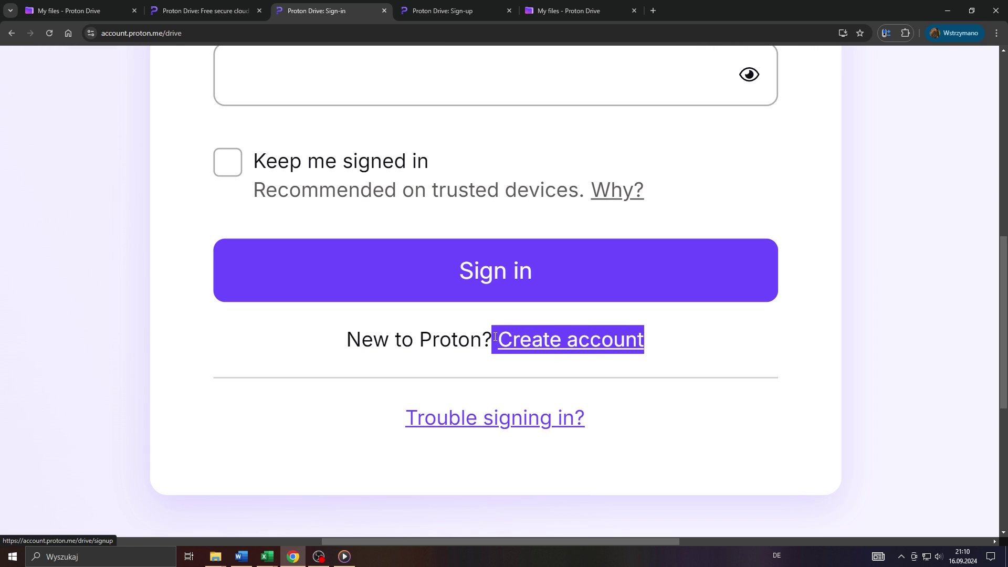
click(704, 341)
key(ctrl+minus)
key(ctrl+minus)
key(ctrl+minus)
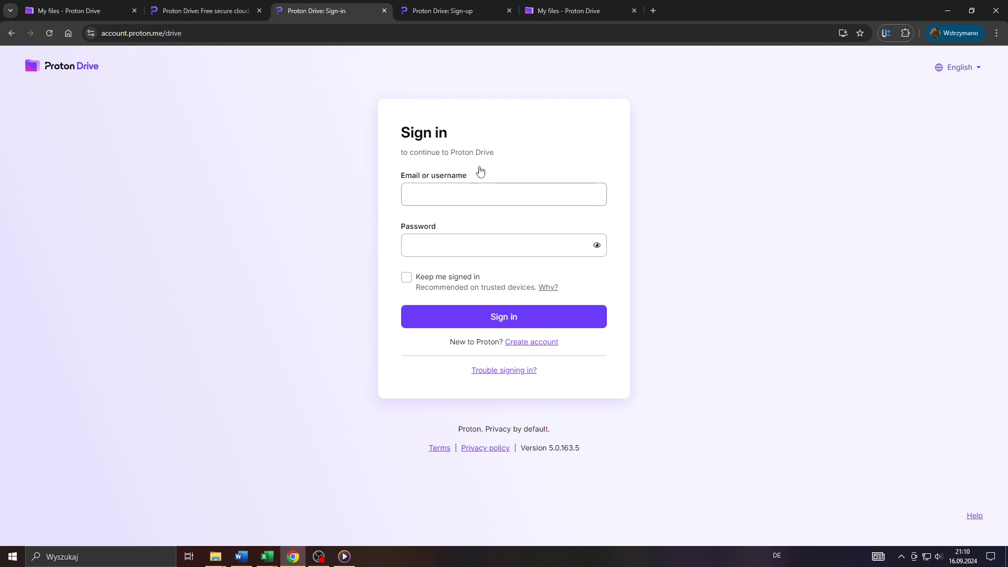
click(452, 12)
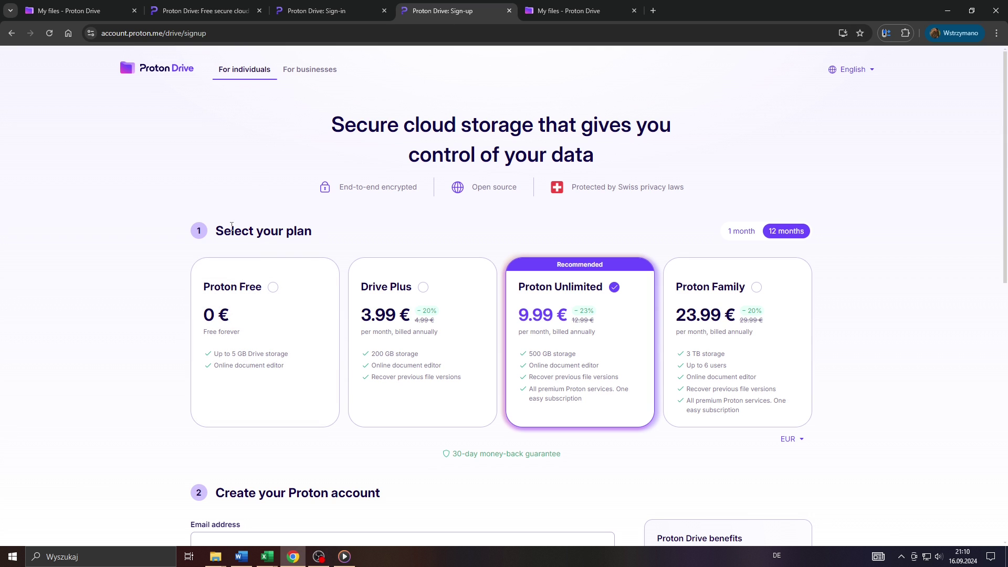
- Highlight the plan names and prices, then return to the My files tab
mouse_move(223, 231)
mouse_down()
mouse_move(339, 327)
mouse_move(230, 231)
mouse_up()
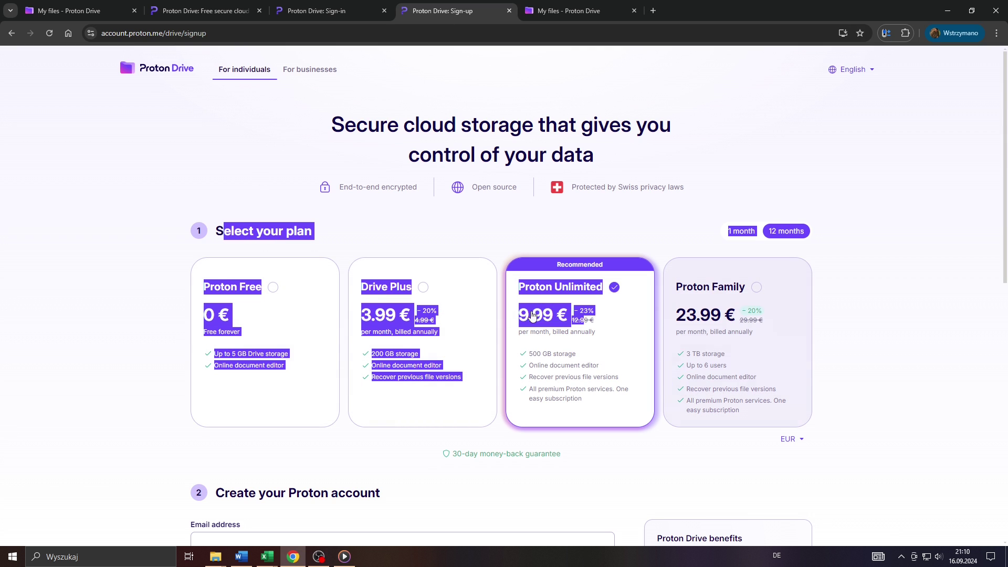
click(237, 331)
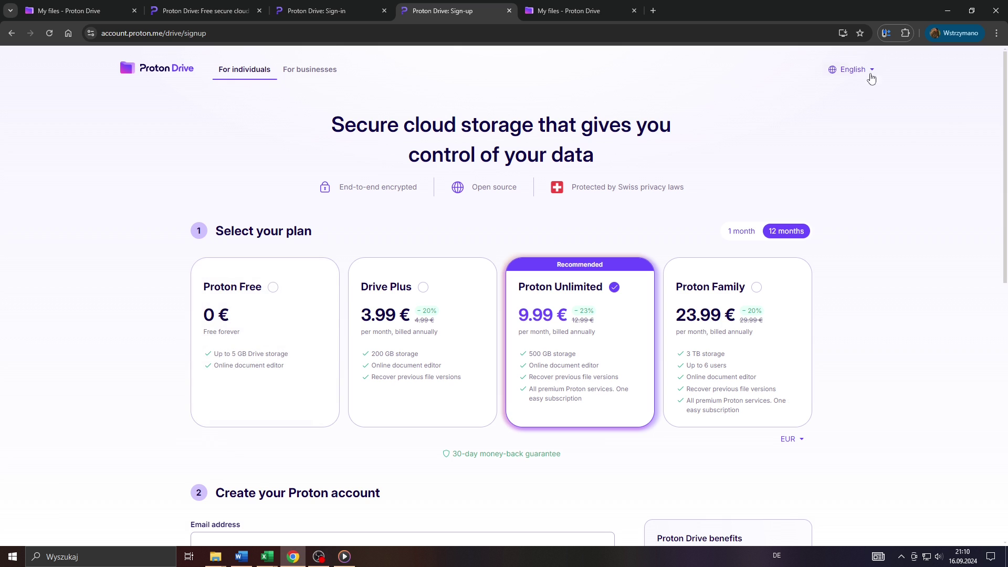
click(566, 11)
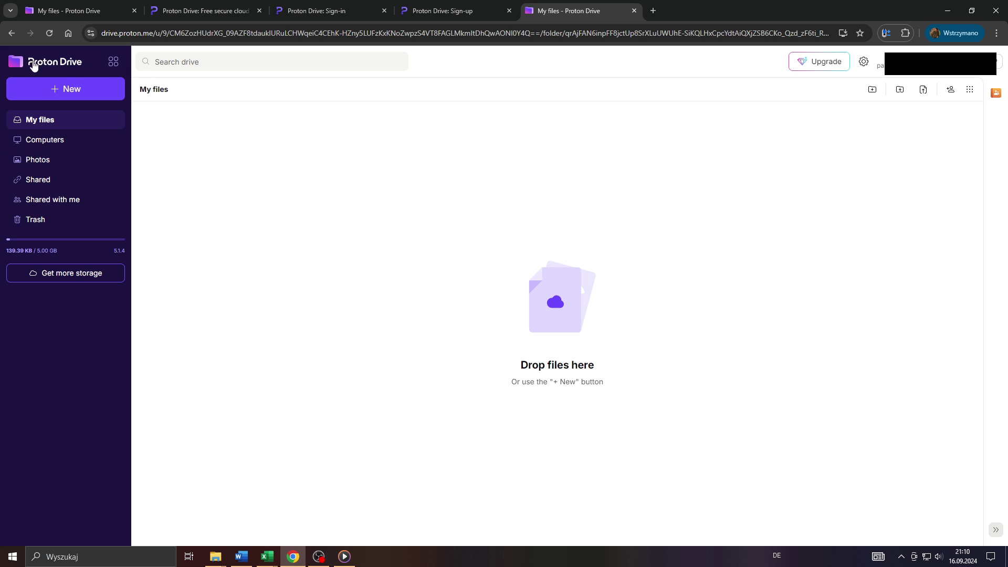
- Show the grid of other Proton apps, then dismiss it from the empty content area
click(114, 62)
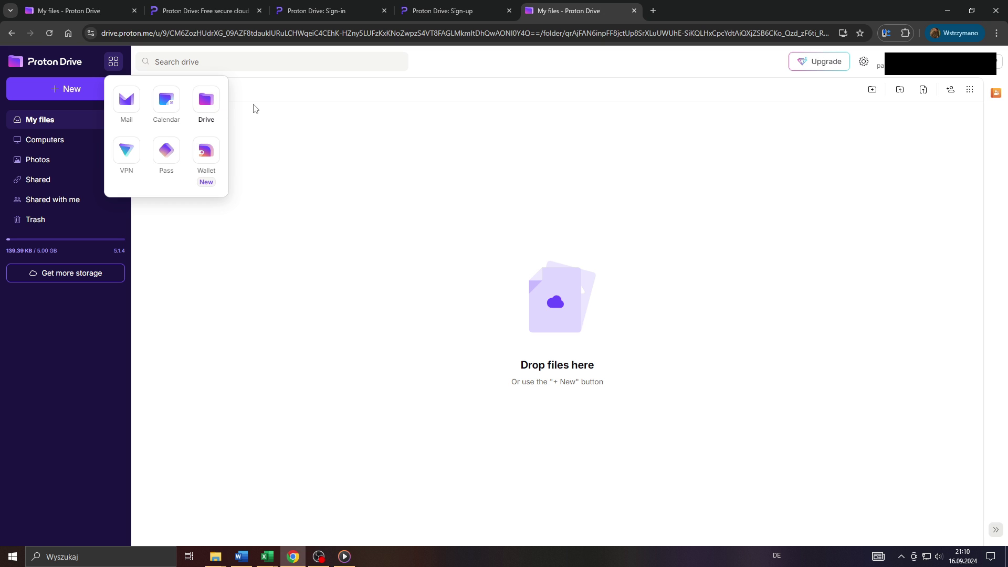
click(267, 120)
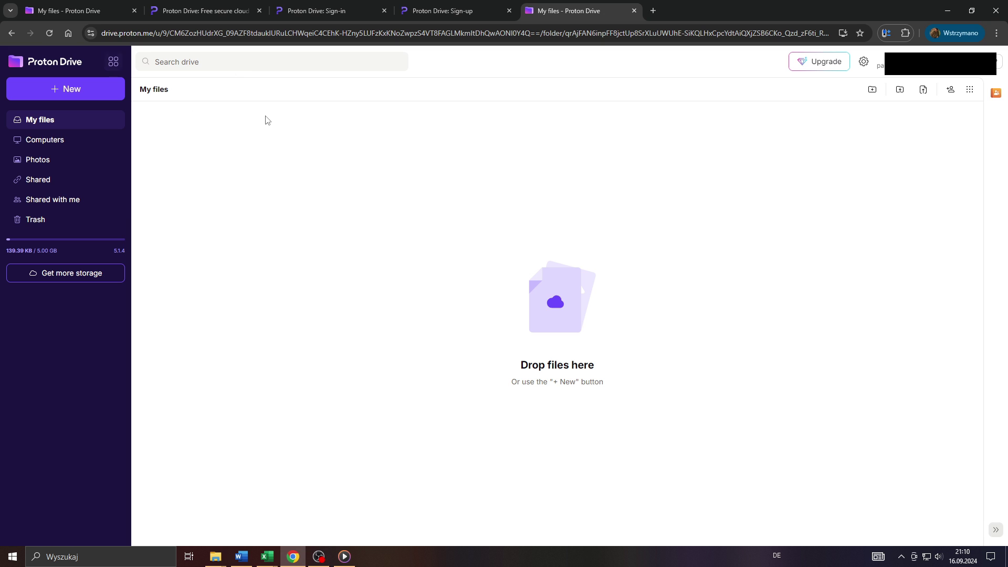
- Create the folder 'test folder 123', open it, and return to My files
click(78, 91)
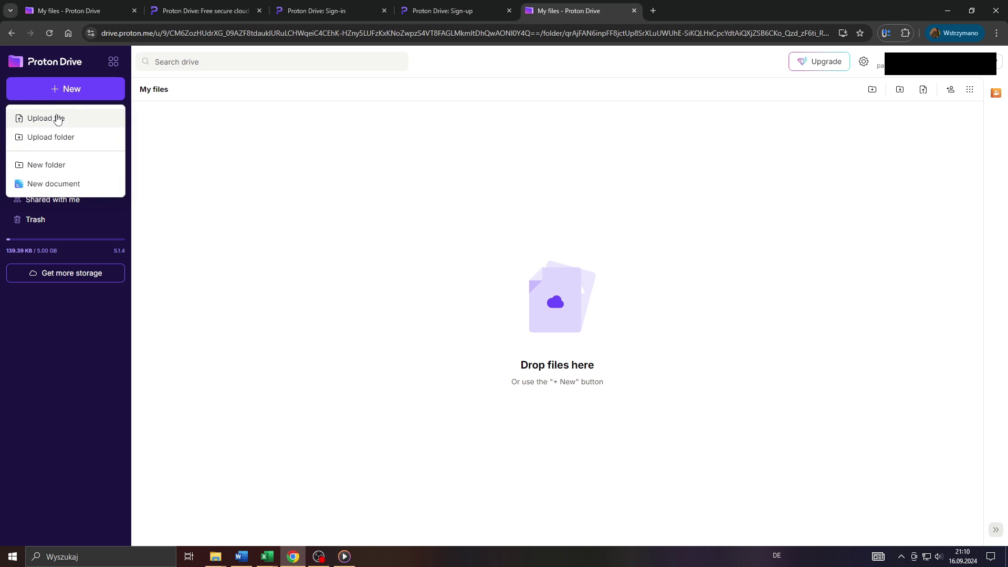
click(45, 165)
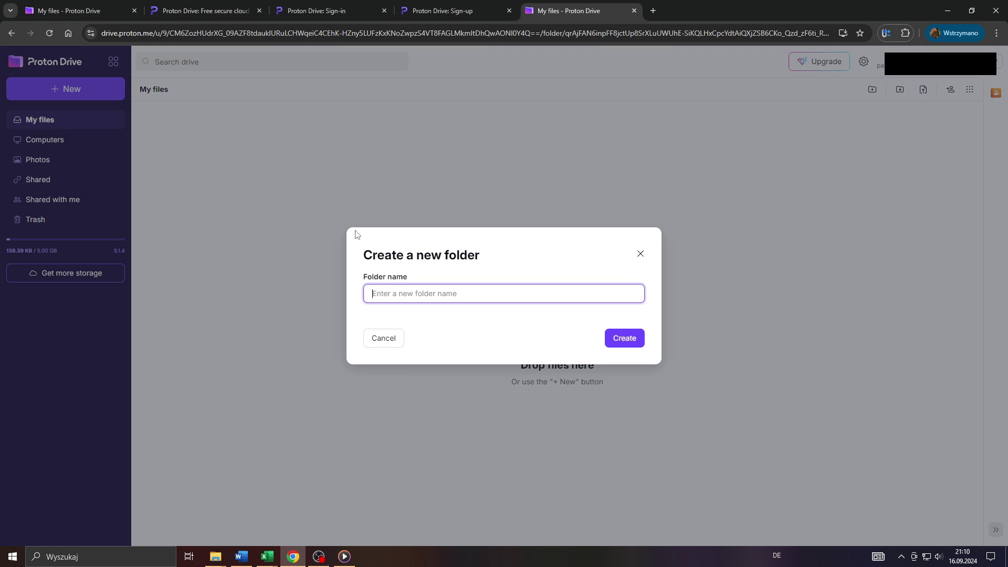
text(test folder 123)
click(625, 338)
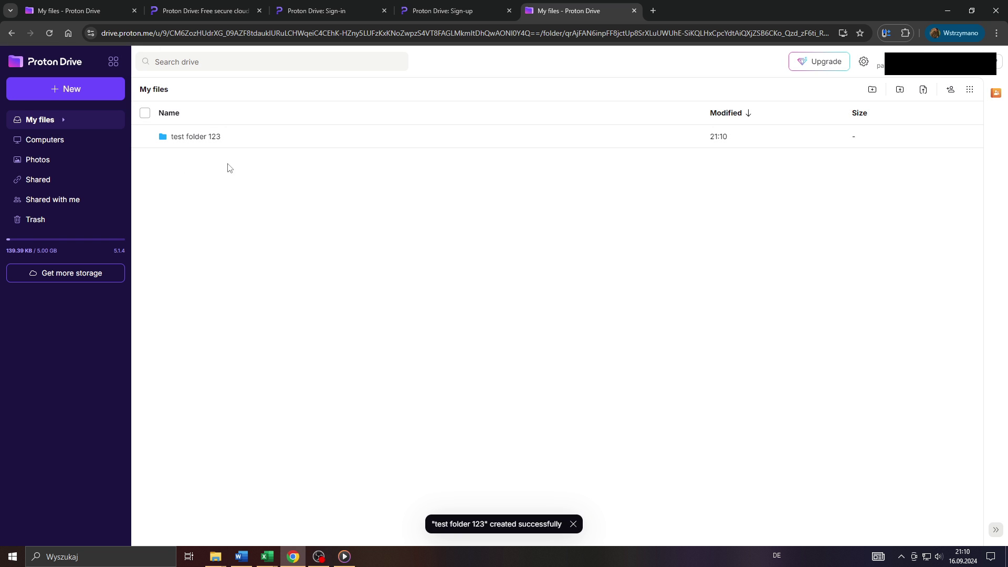
double_click(195, 137)
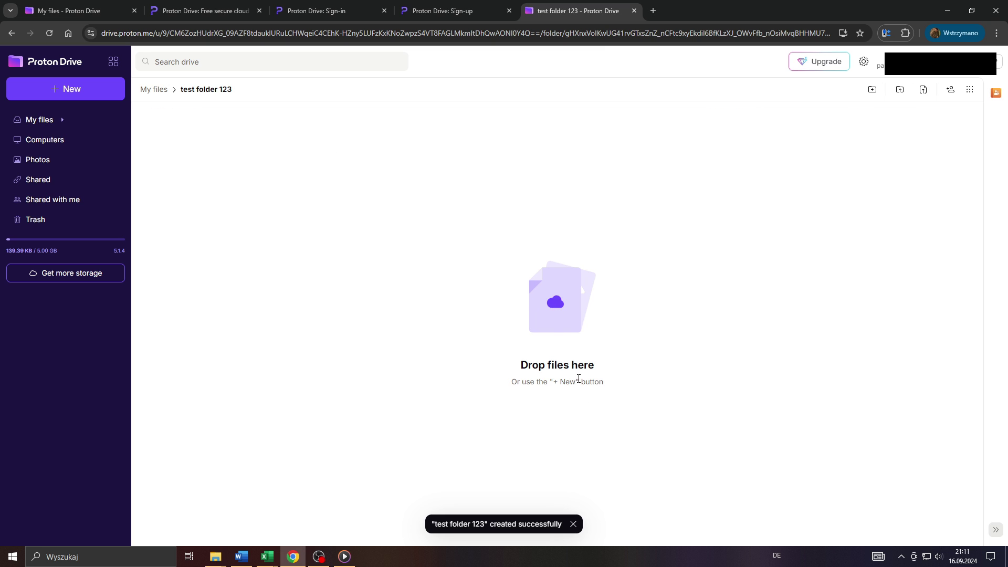
click(154, 89)
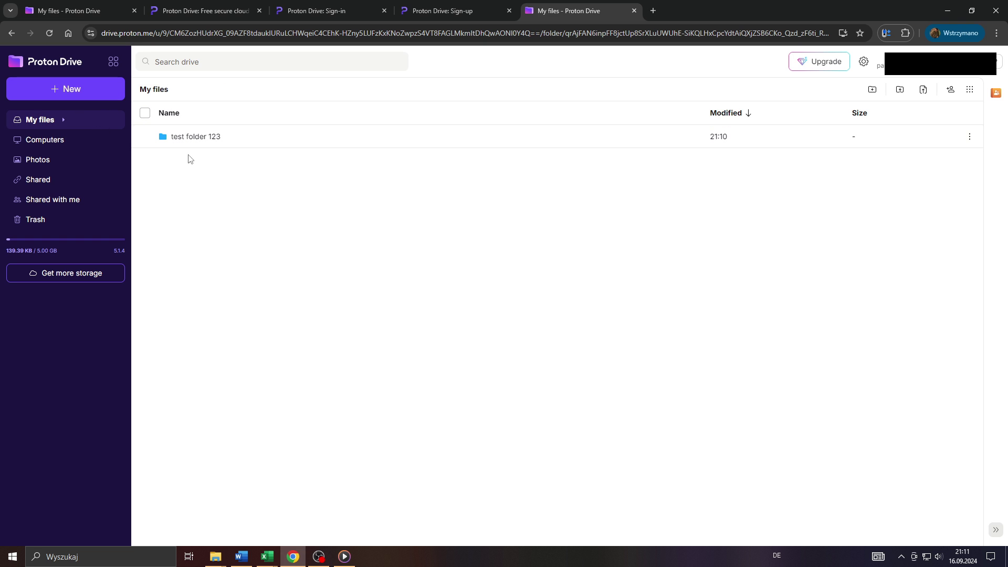
- Upload the local folder test_folder_01, confirming the folder choice and the browser's upload prompt
click(98, 94)
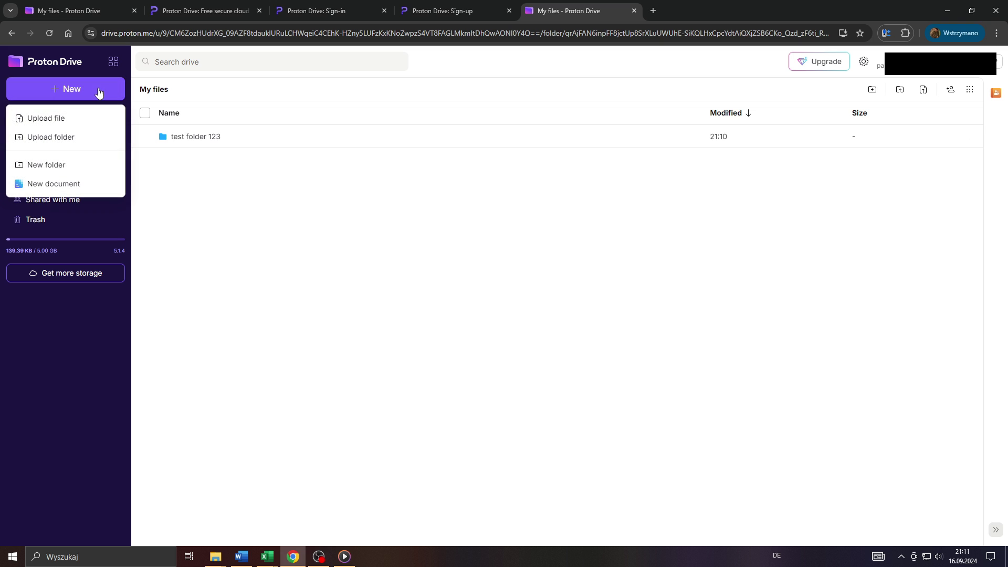
click(65, 138)
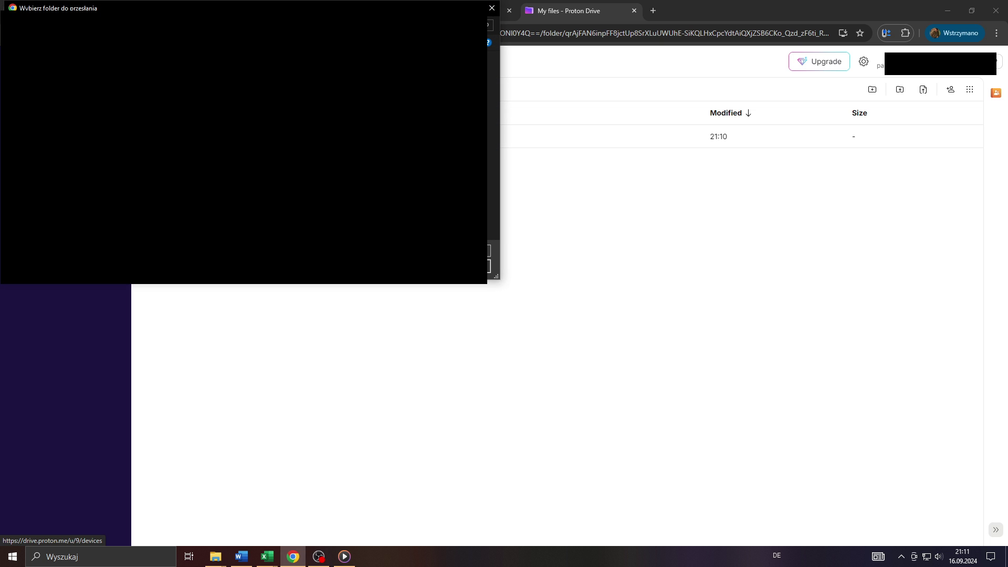
key(Return)
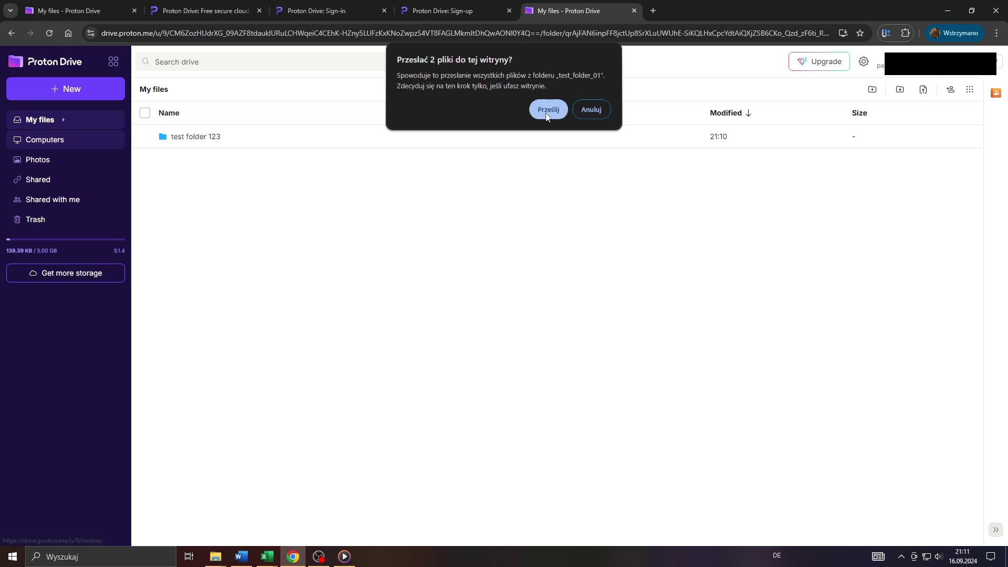
click(546, 110)
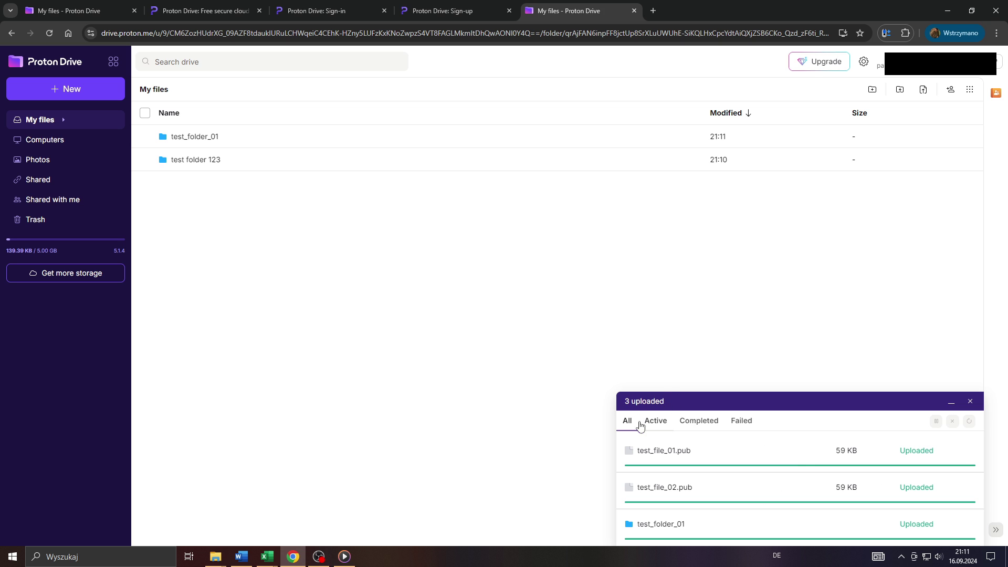
- Open test_folder_01 and bring up the context menu for test_file_01.pub
click(202, 137)
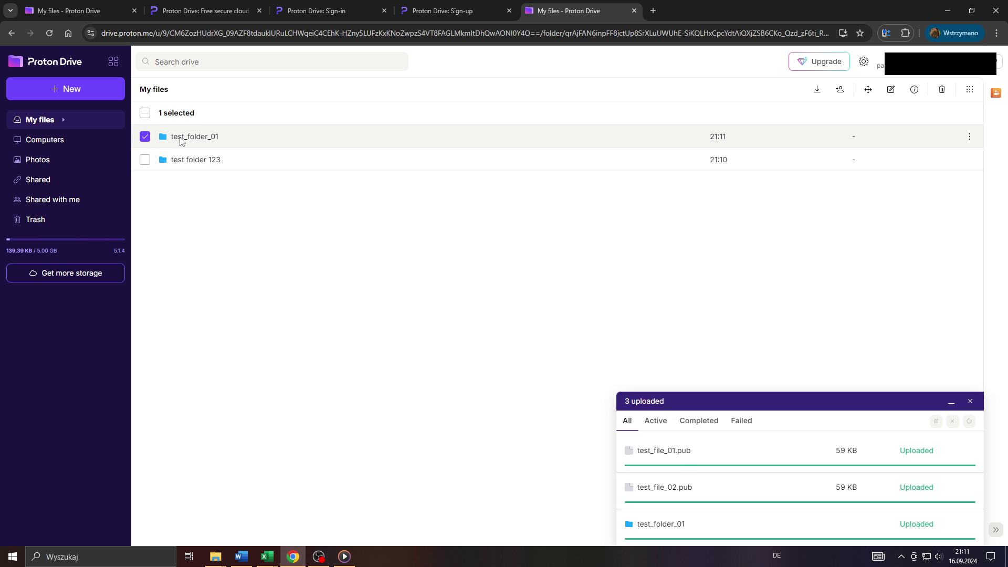
double_click(185, 140)
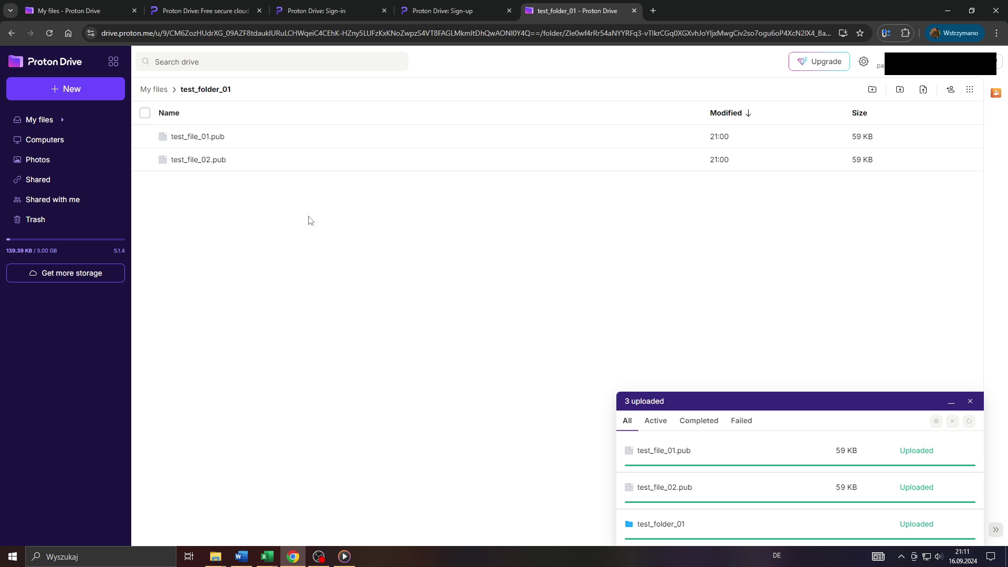
mouse_move(197, 136)
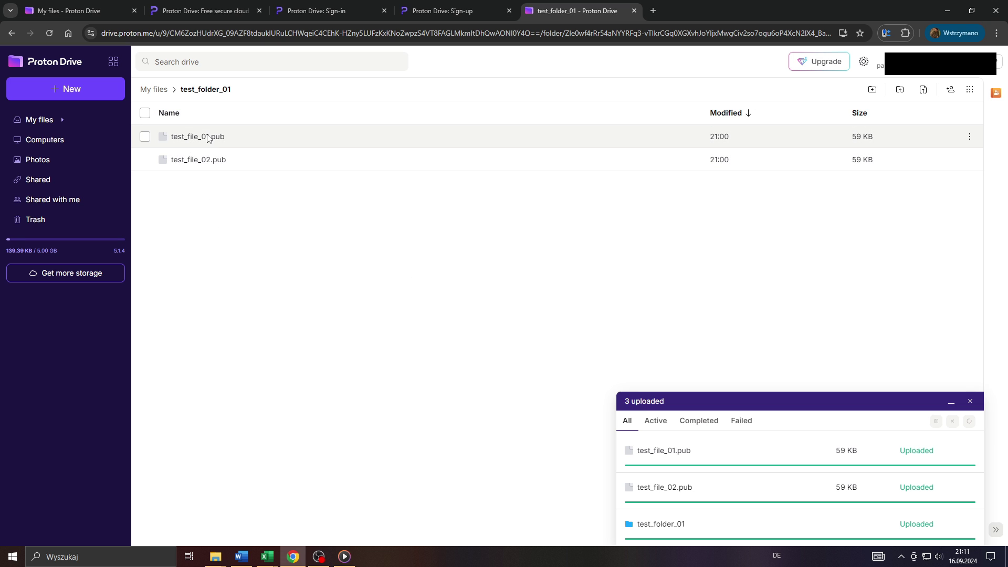
right_click(208, 139)
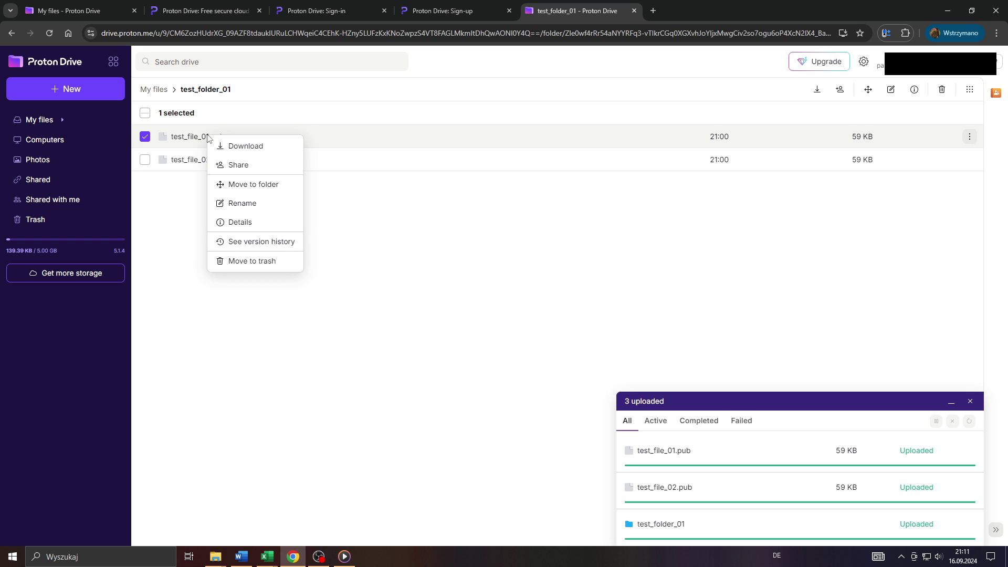
- Start sharing test_file_01.pub and view the invitee access levels without changing them
click(240, 164)
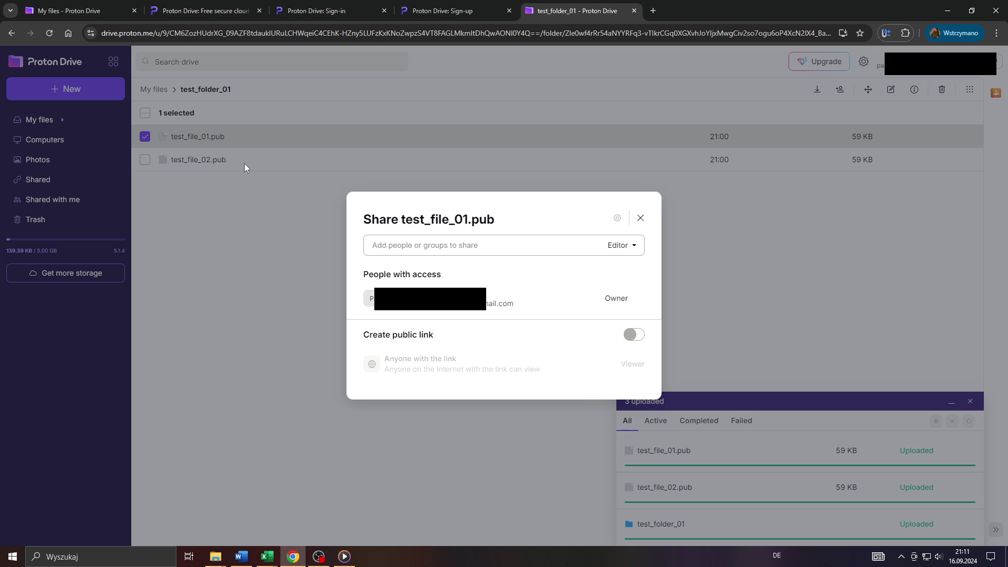
click(474, 248)
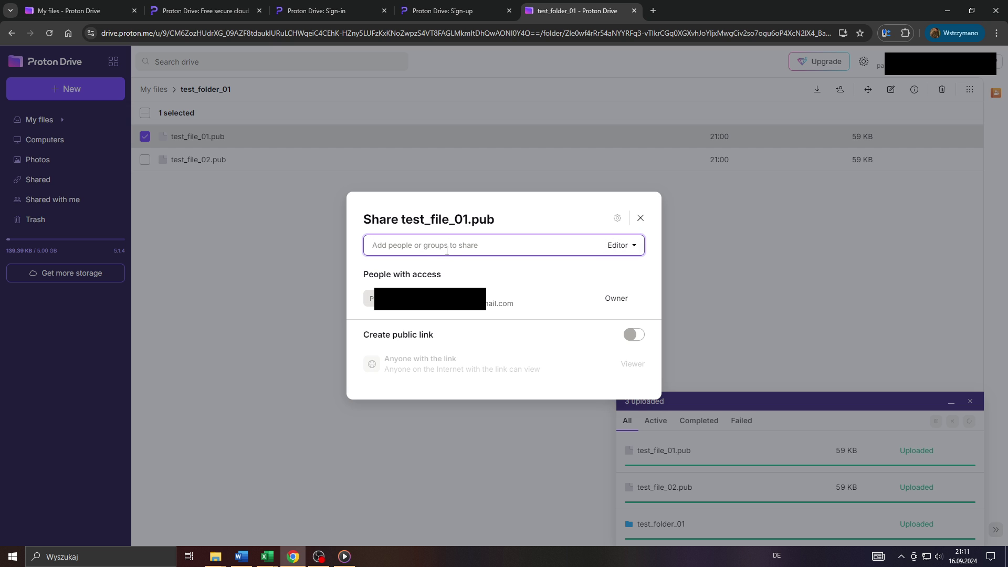
click(633, 247)
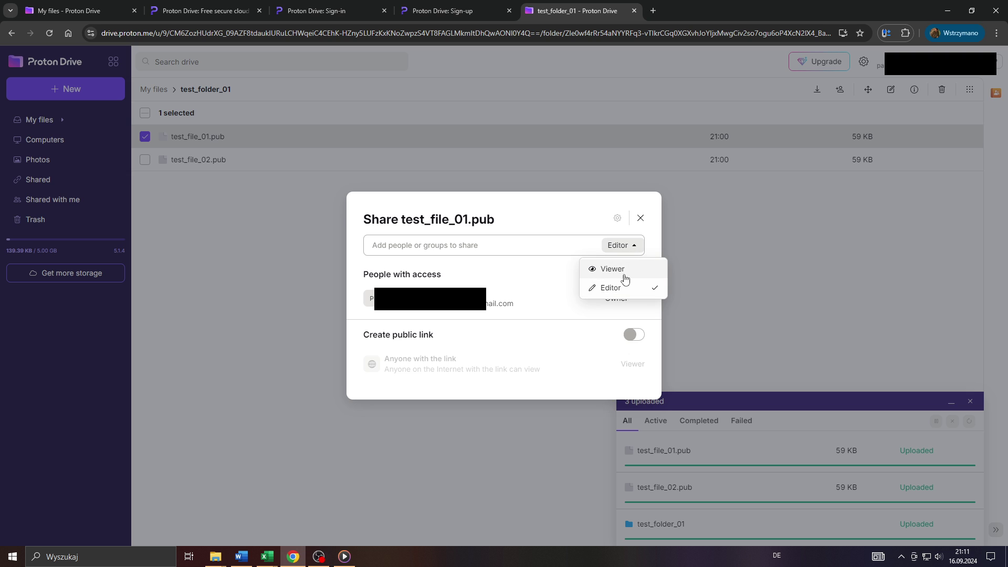
click(572, 227)
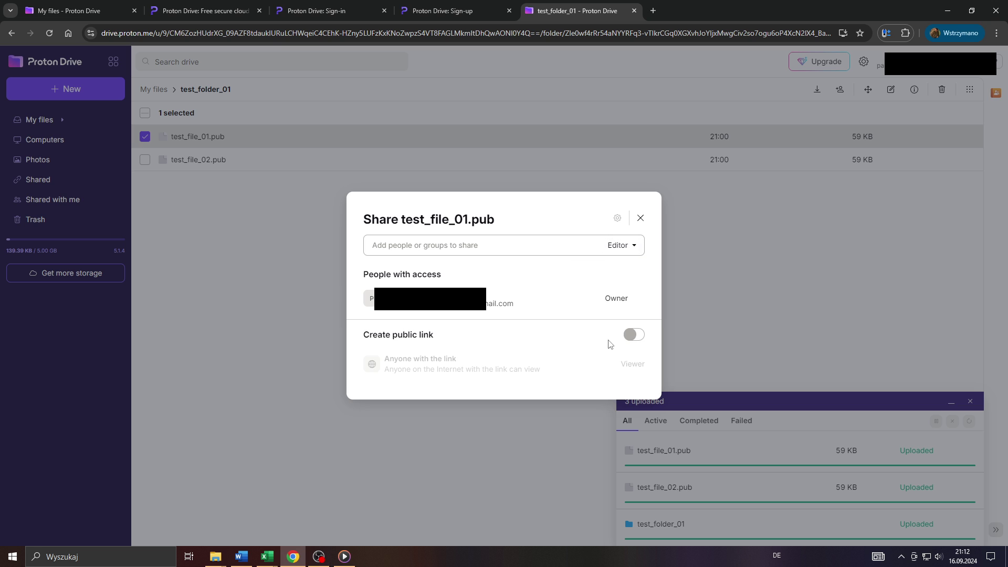
- Turn on the public link for test_file_01.pub, copy it, and select the URL text
click(635, 336)
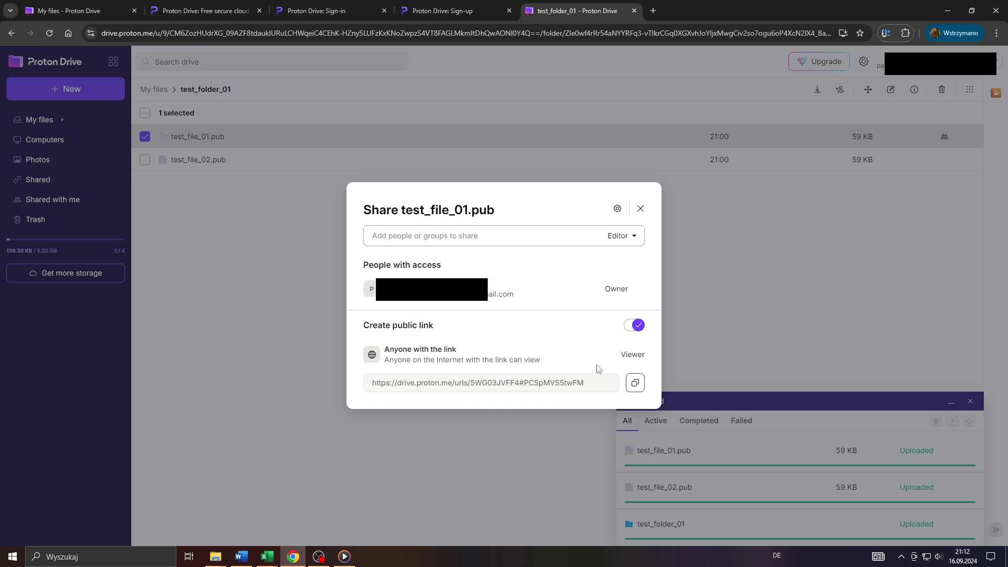
click(635, 382)
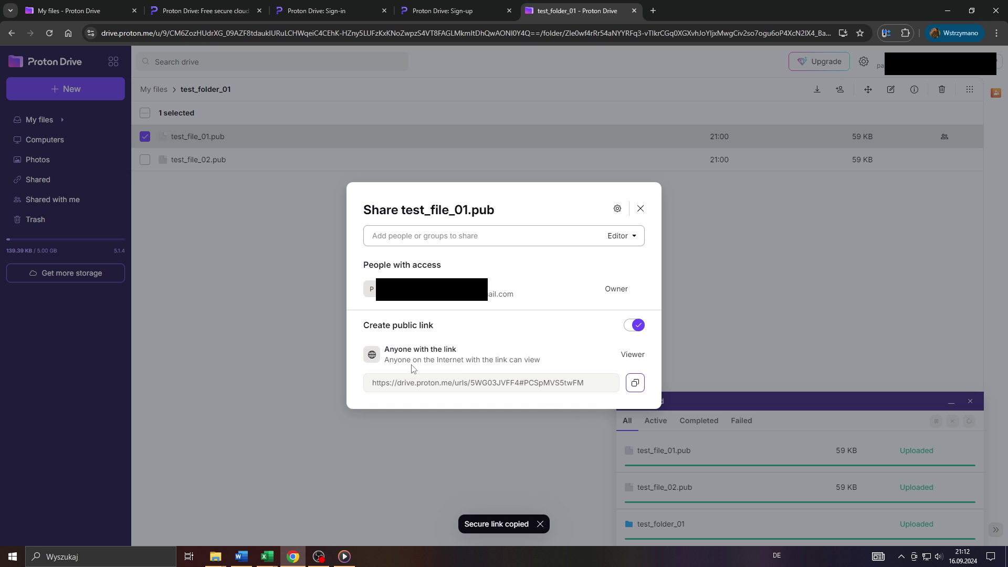
drag(367, 384, 588, 383)
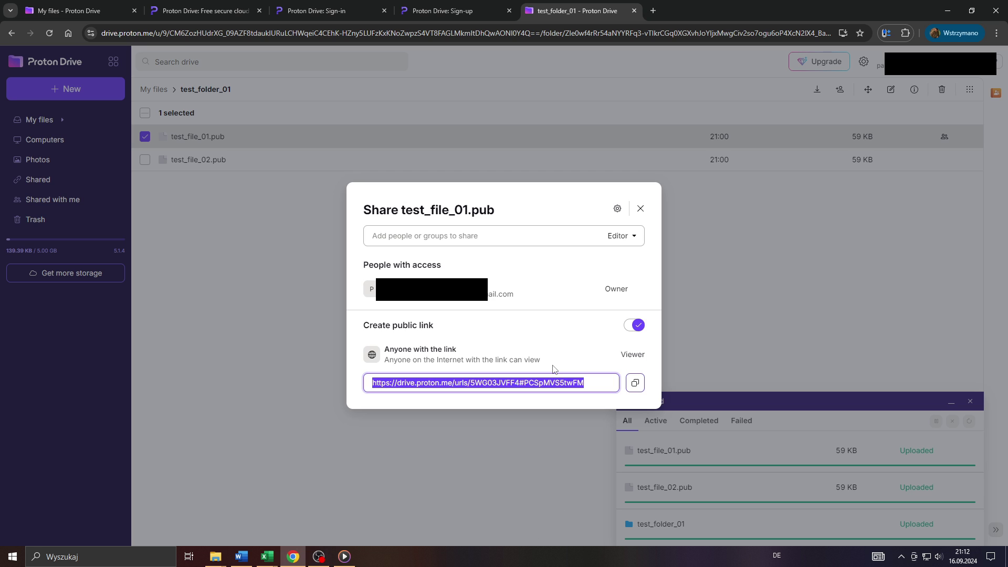
click(511, 383)
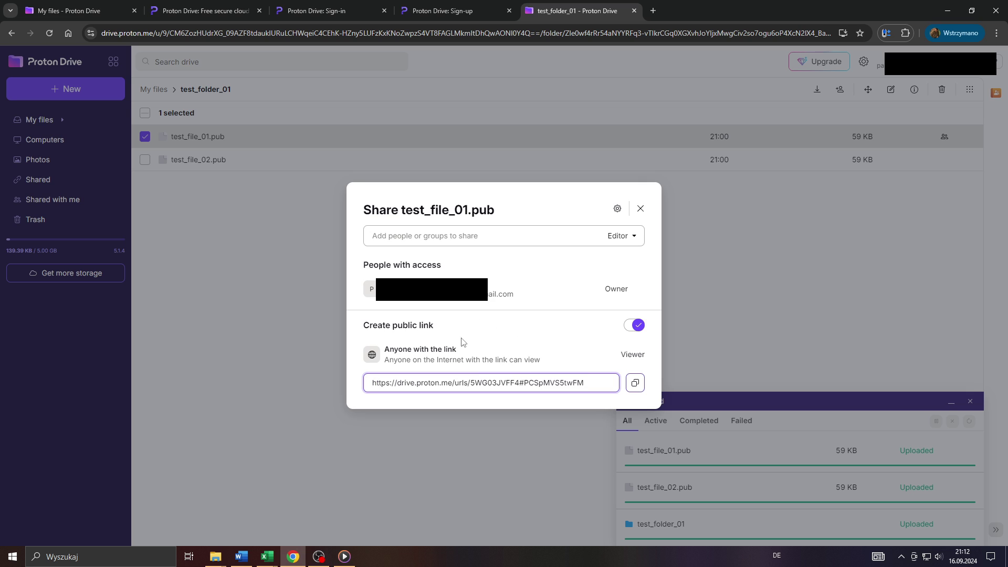